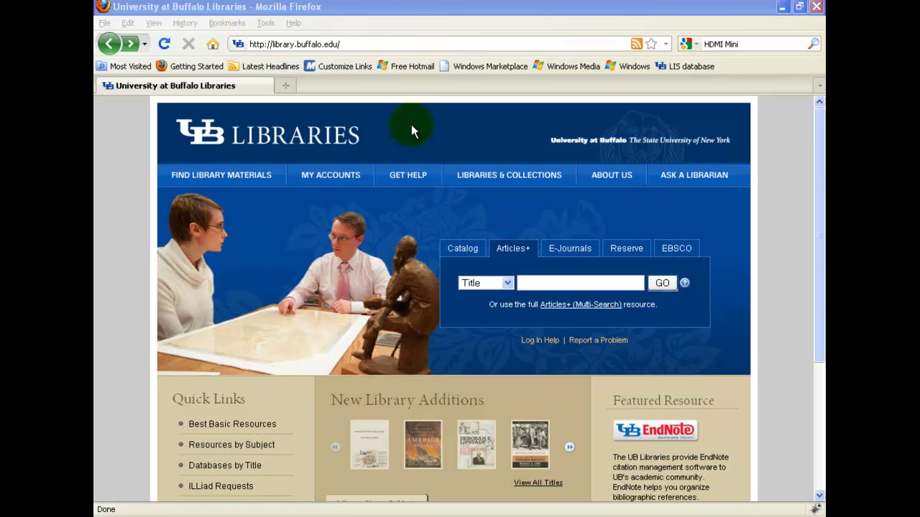
# Open the Articles+ (Multi-Search) link beneath the library home page's Articles+ search box
pyautogui.moveTo(248, 177)
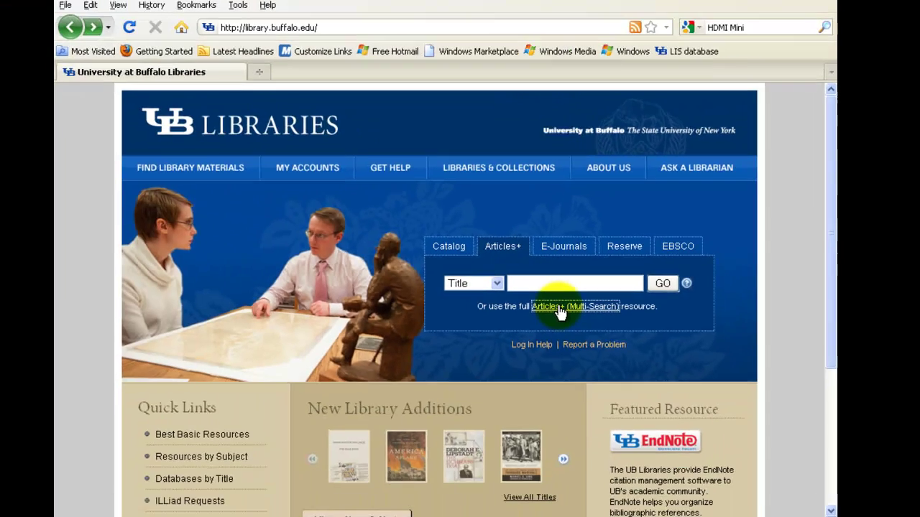
pyautogui.click(463, 338)
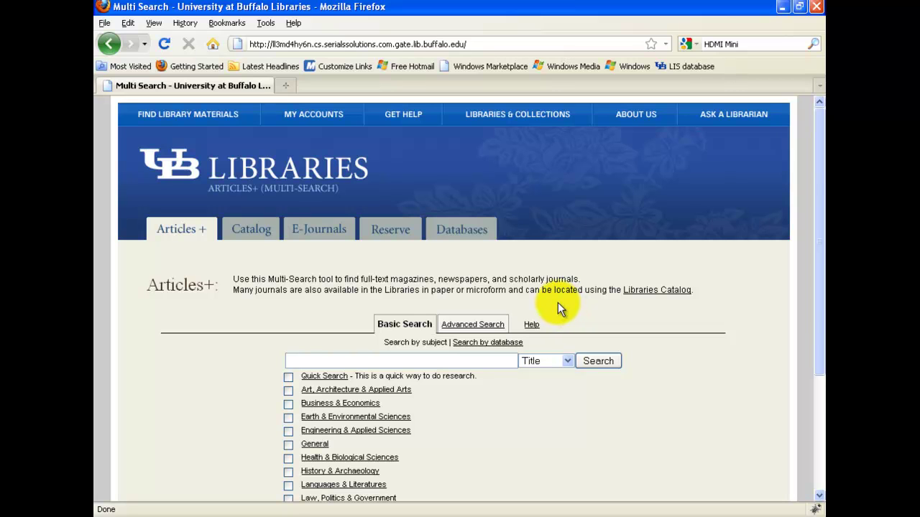
# Switch to the Advanced Search form, keeping the search rows combined with And
pyautogui.click(450, 327)
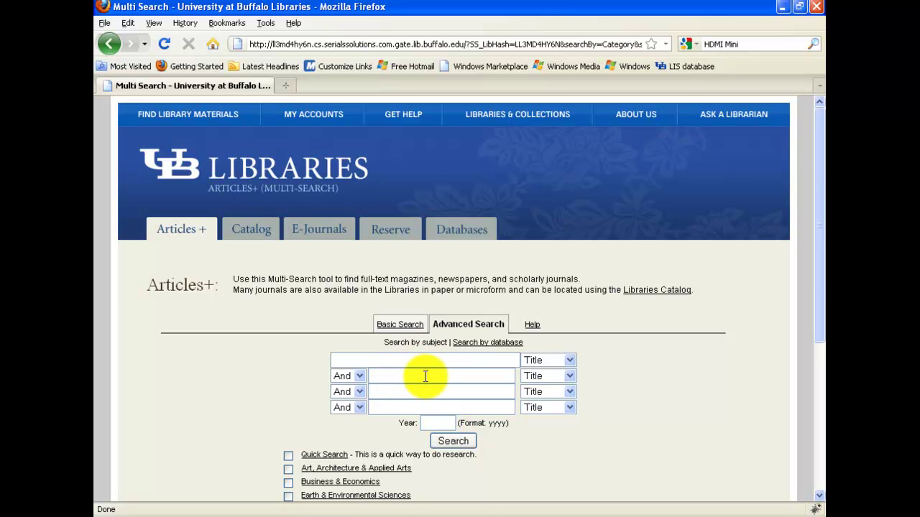
pyautogui.click(358, 376)
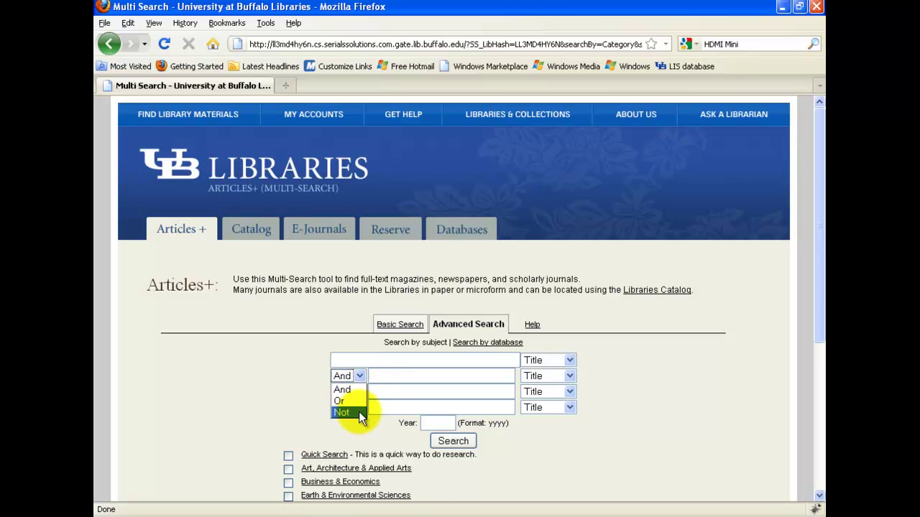
pyautogui.click(373, 375)
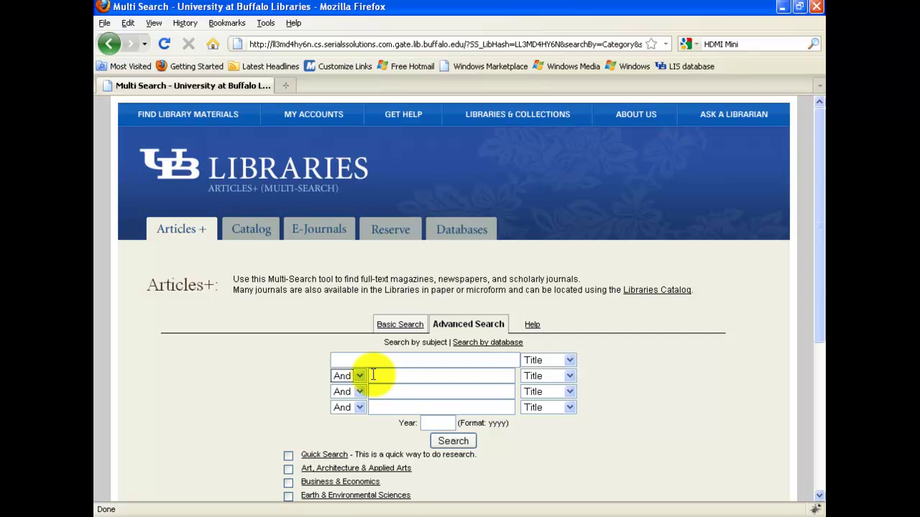
# Toggle Select All subjects on and off, then tick the Quick Search option
pyautogui.scroll(-4, 373, 374)
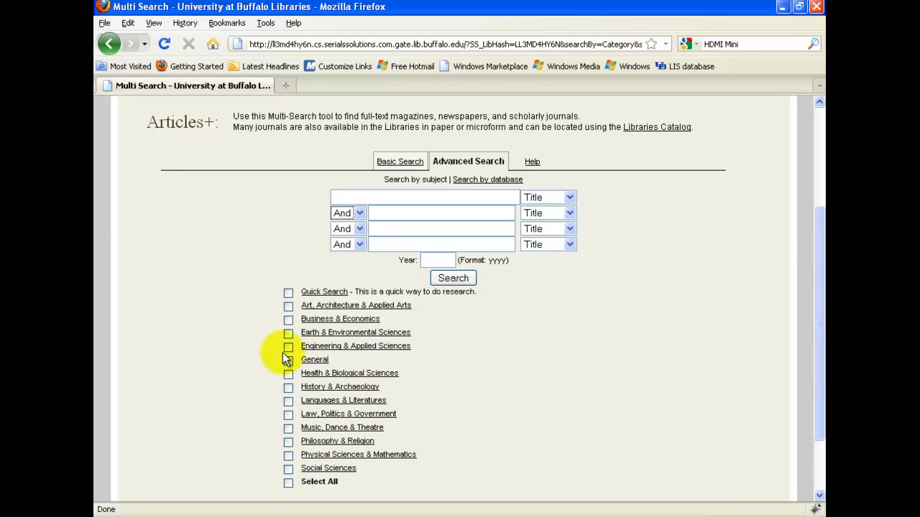
pyautogui.click(288, 484)
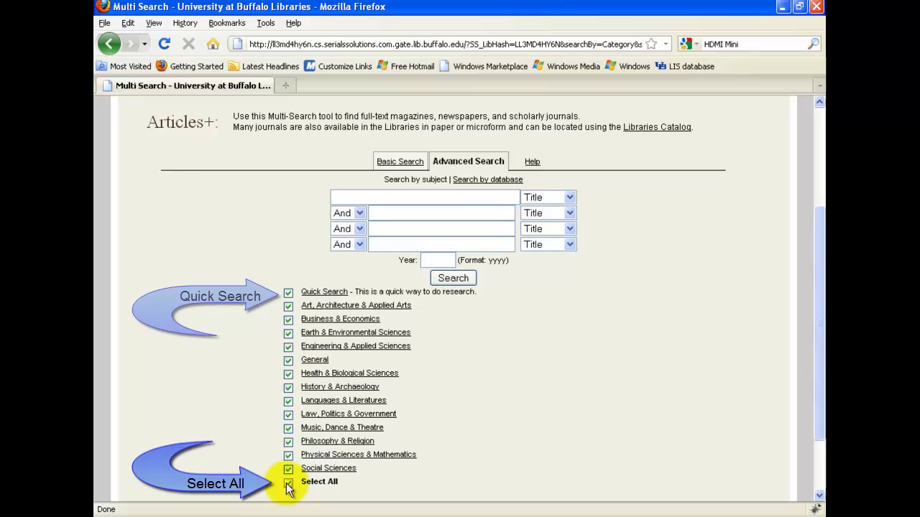
pyautogui.click(287, 485)
pyautogui.click(288, 293)
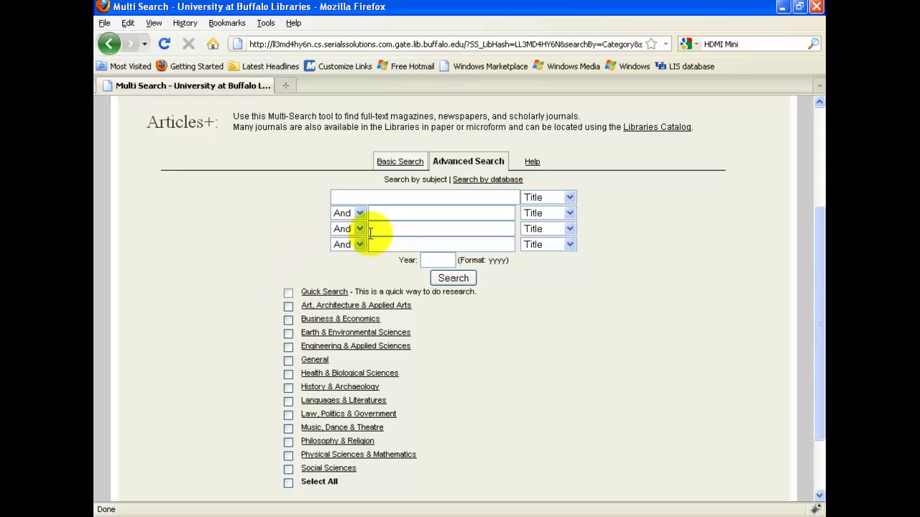
# Search titles for 'Bertrand Russell' in History, Languages, Law, Philosophy and Physical Sciences subjects
pyautogui.click(396, 197)
pyautogui.write('Bertr')
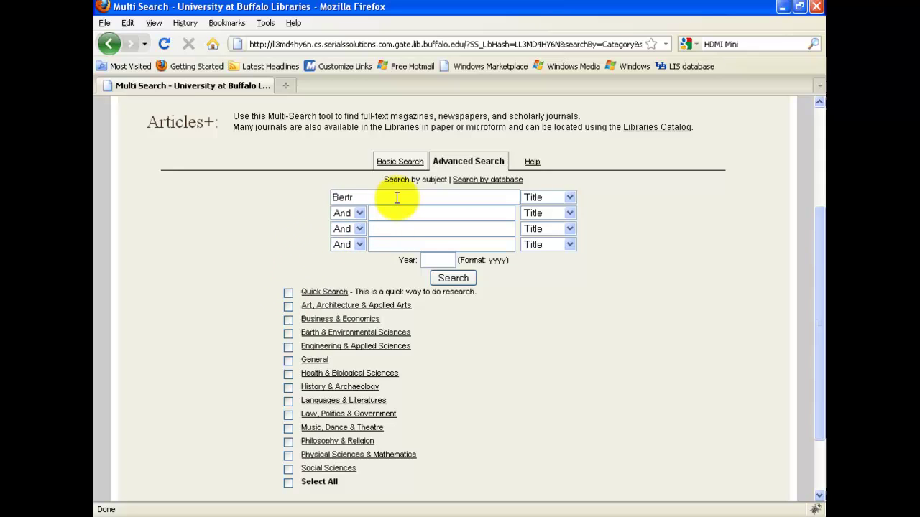
pyautogui.write('and Russell')
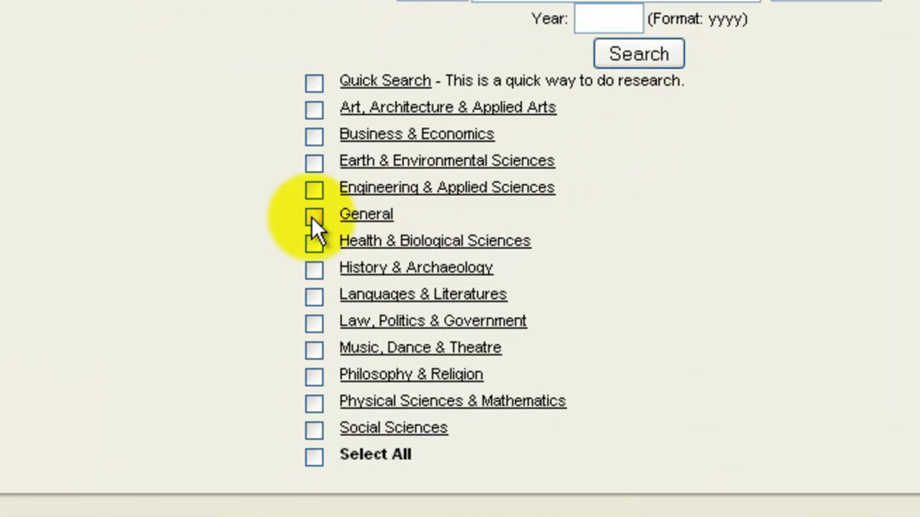
pyautogui.click(317, 269)
pyautogui.click(317, 296)
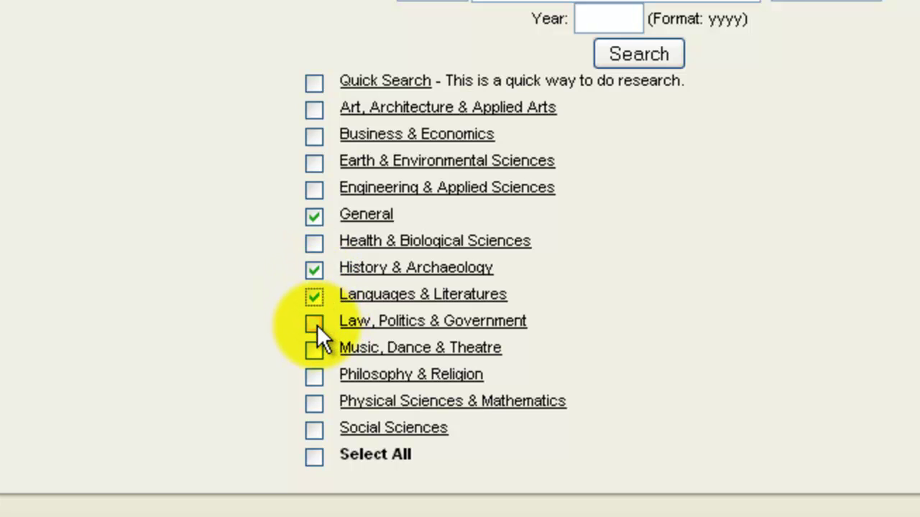
pyautogui.click(317, 323)
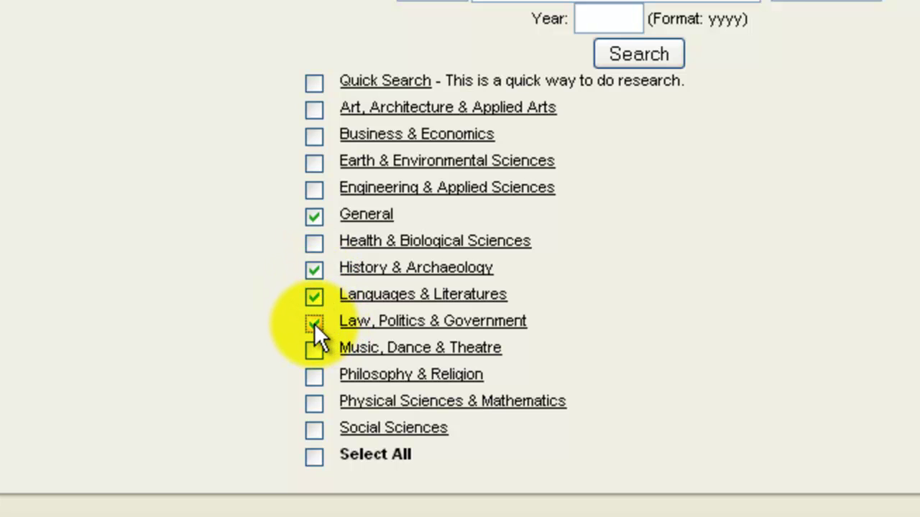
pyautogui.click(314, 375)
pyautogui.click(314, 402)
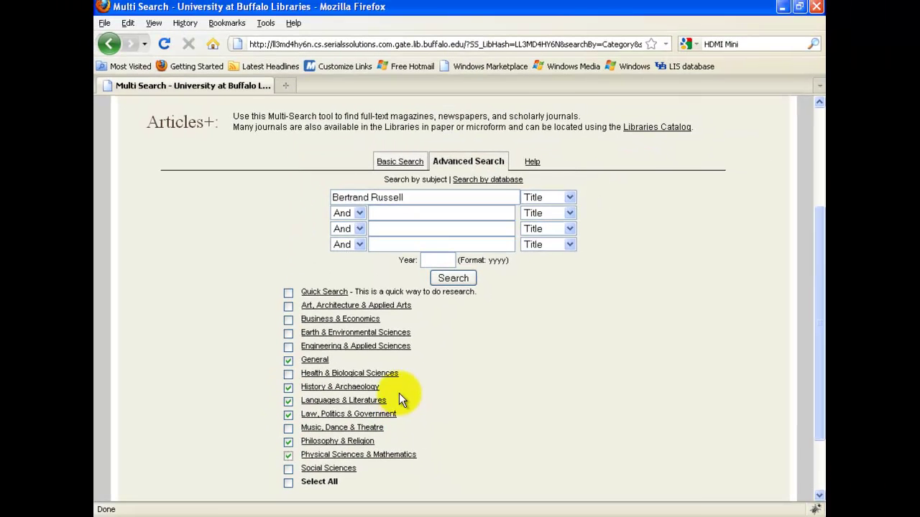
pyautogui.click(447, 278)
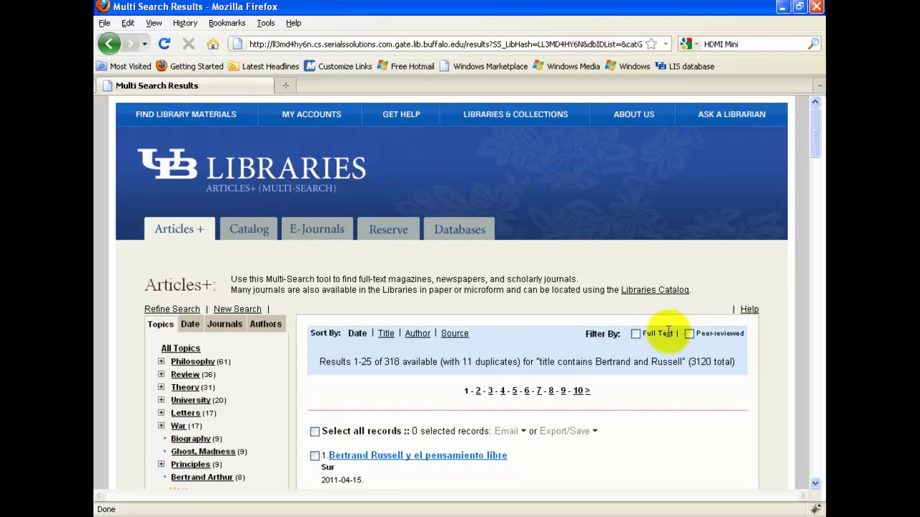
# Scroll through the 318 results, then filter them to peer-reviewed items only, leaving 80
pyautogui.scroll(-2, 265, 396)
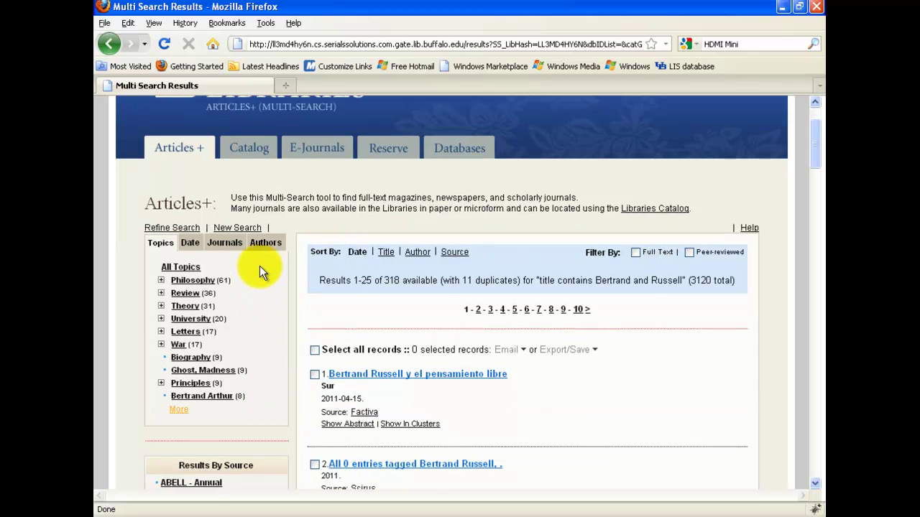
pyautogui.scroll(-10, 248, 395)
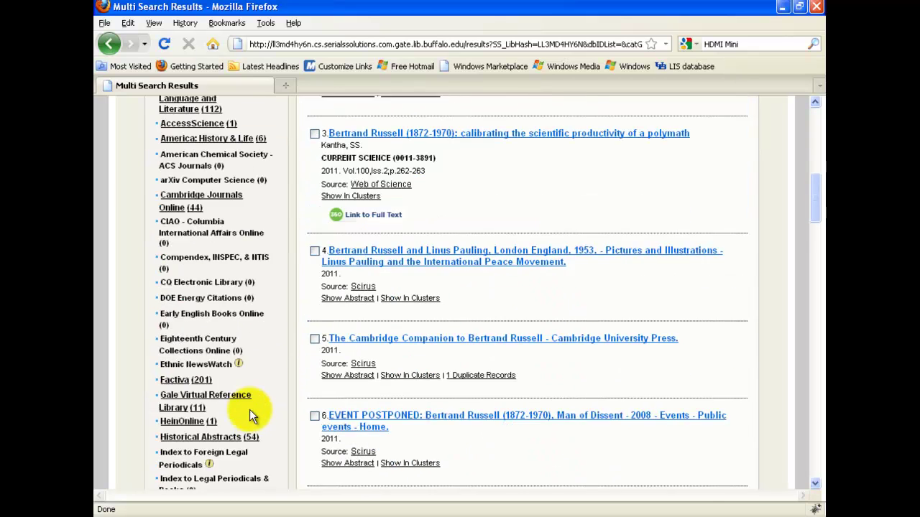
pyautogui.scroll(-12, 246, 421)
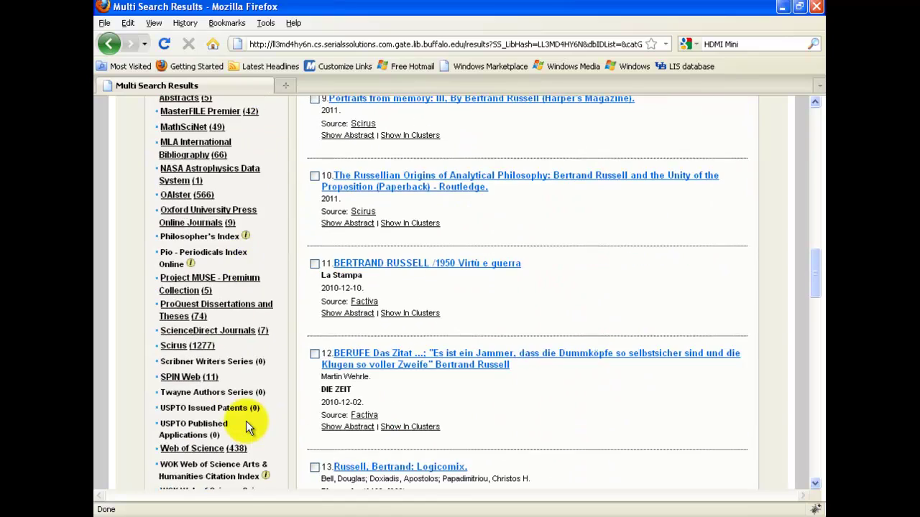
pyautogui.scroll(-4, 246, 421)
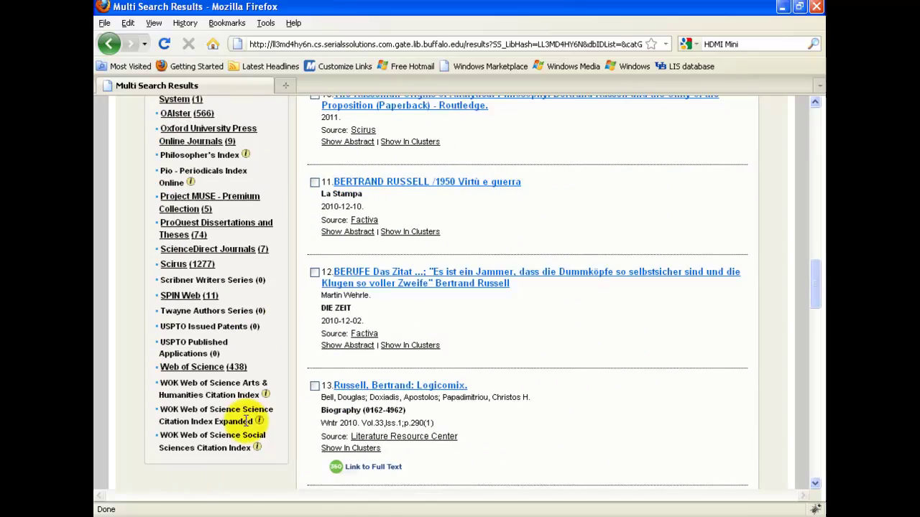
pyautogui.scroll(10, 245, 421)
pyautogui.scroll(4, 246, 421)
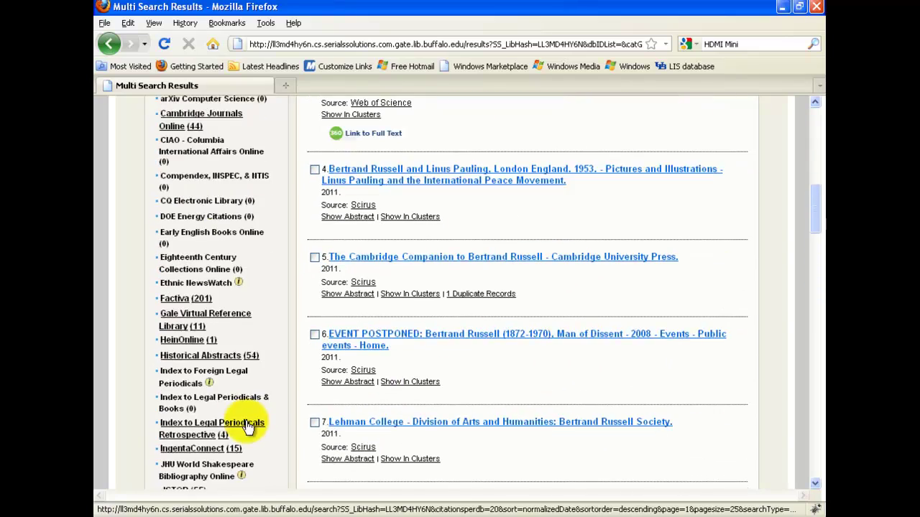
pyautogui.scroll(12, 246, 421)
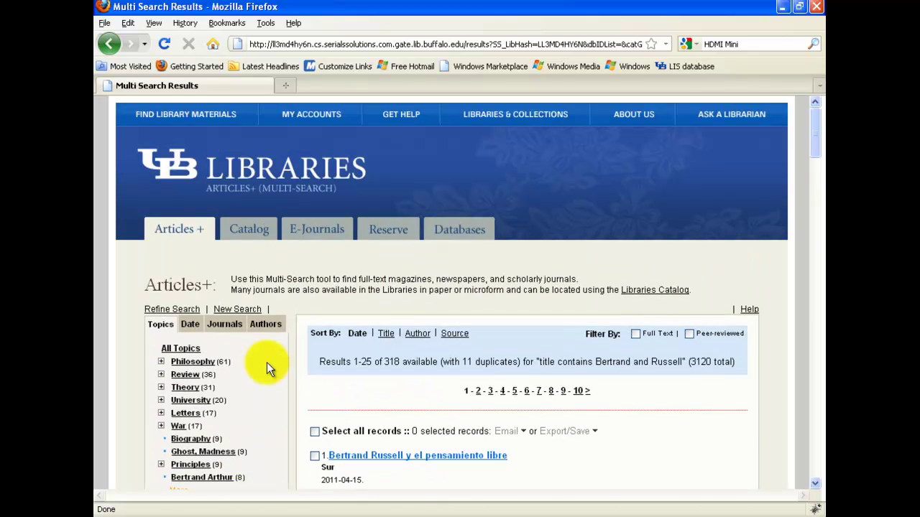
pyautogui.click(689, 334)
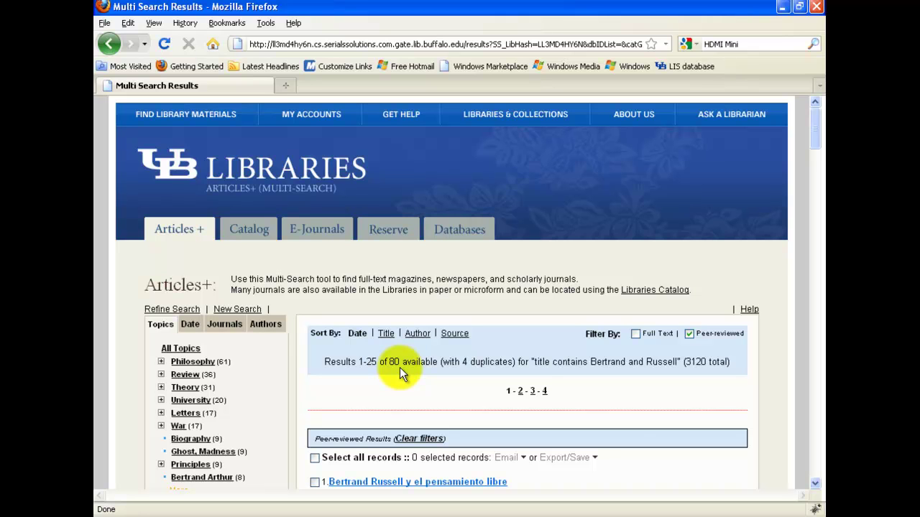
# Add Physical Sciences & Mathematics and a second title term 'war', then rerun the search
pyautogui.click(179, 312)
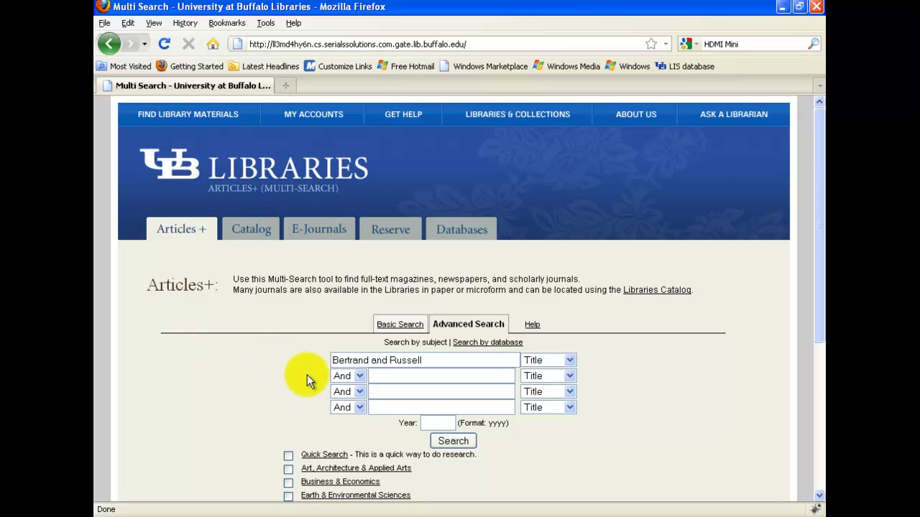
pyautogui.scroll(-4, 307, 375)
pyautogui.click(289, 455)
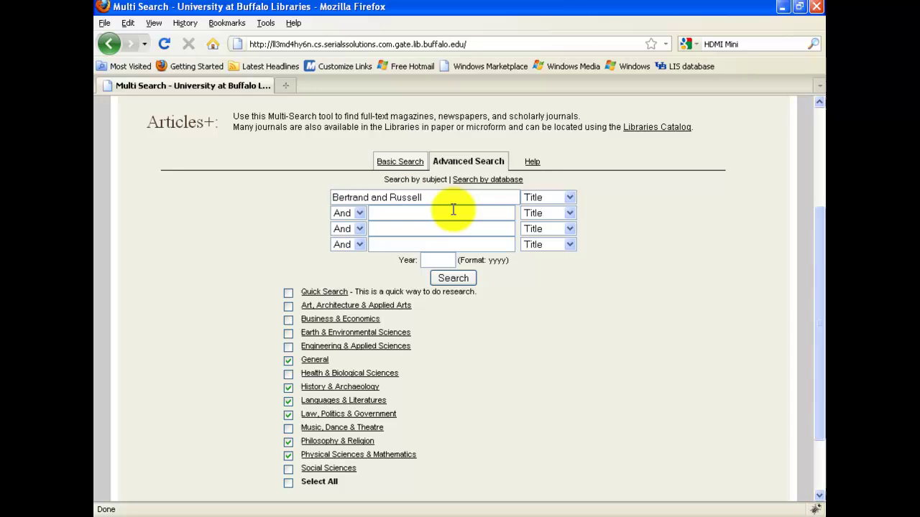
pyautogui.write('war')
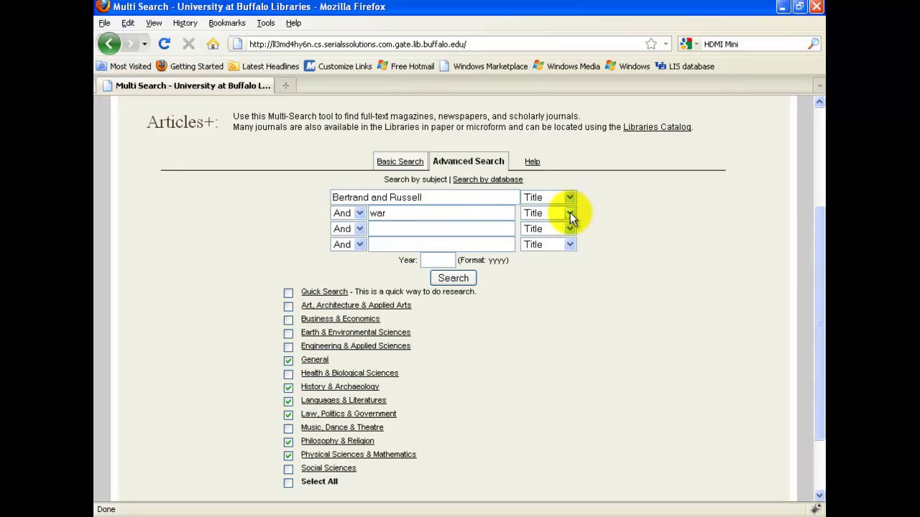
pyautogui.click(453, 278)
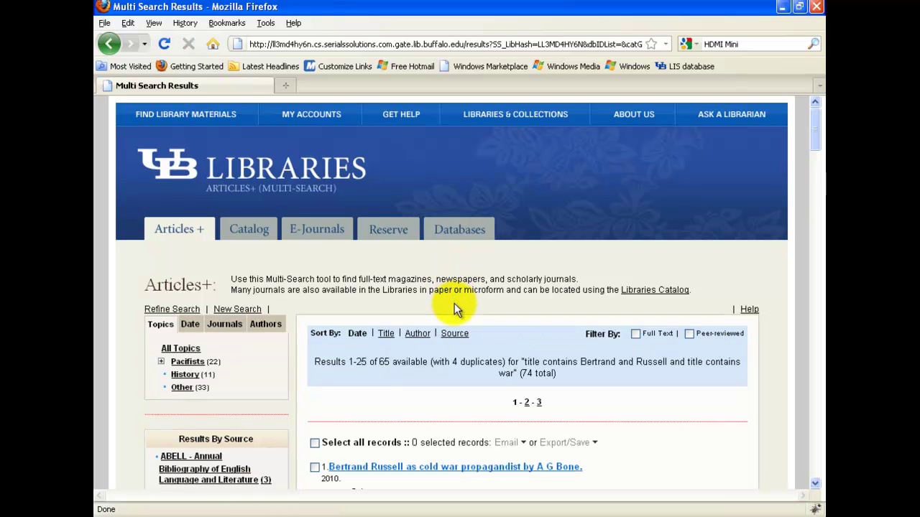
# Filter the results to peer-reviewed only, giving 17 results, and scroll through them
pyautogui.click(689, 334)
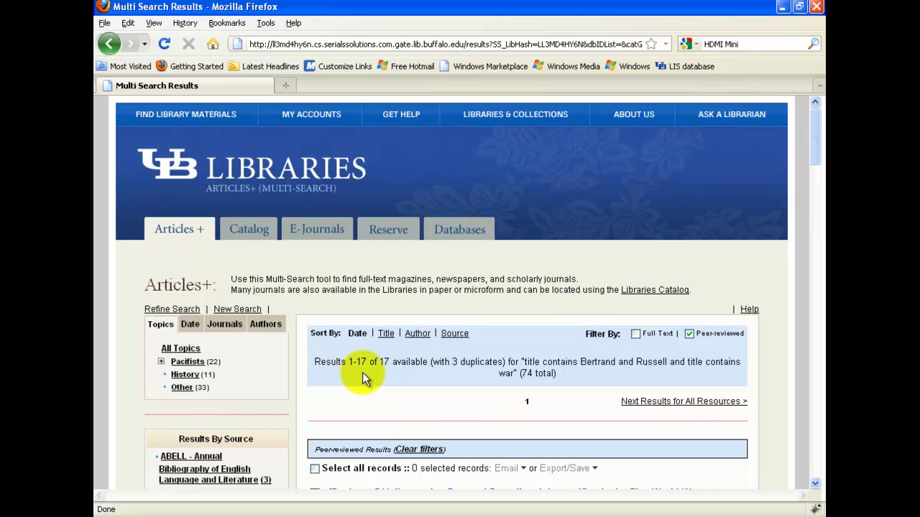
pyautogui.scroll(-15, 387, 370)
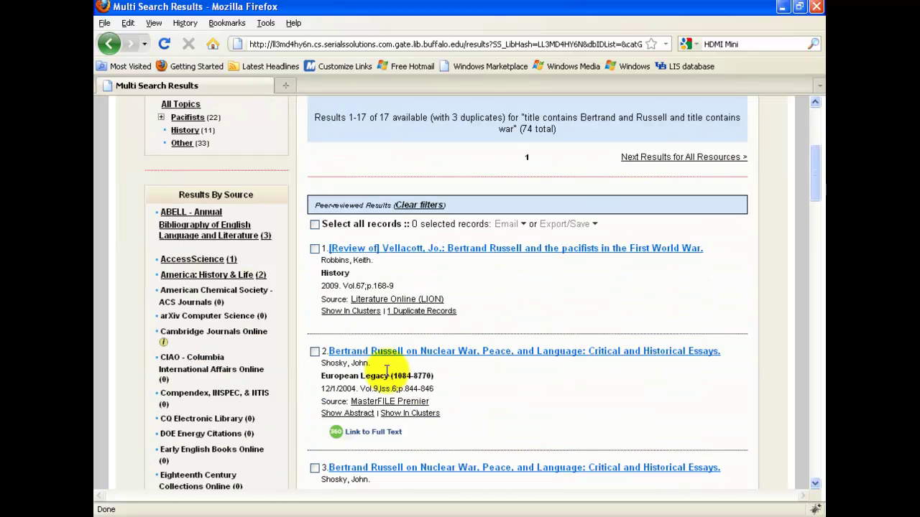
pyautogui.scroll(-6, 386, 370)
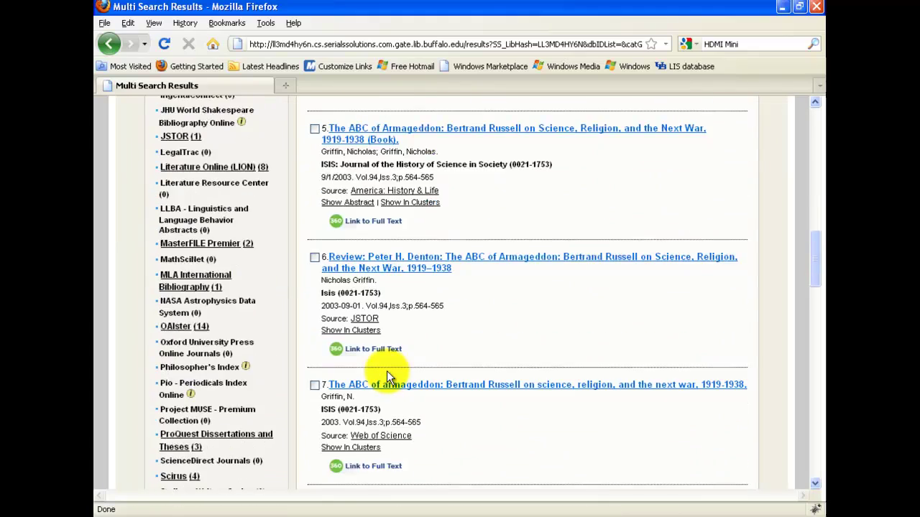
pyautogui.scroll(20, 386, 371)
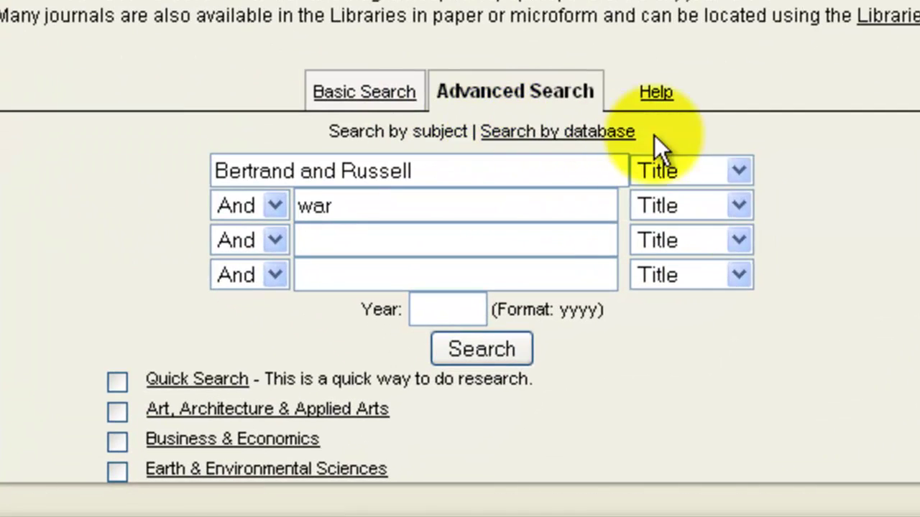
# Change the second row's 'war' field from Title to Keyword and rerun, giving 140 available
pyautogui.click(738, 206)
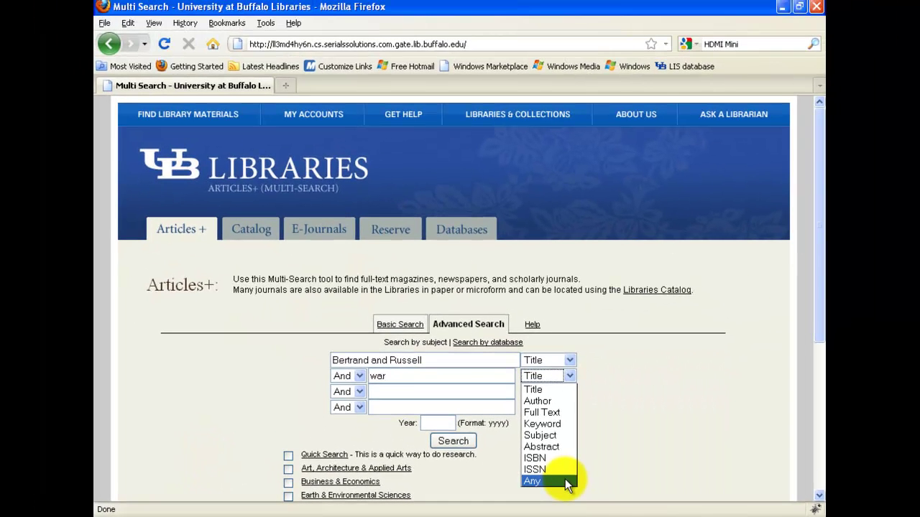
pyautogui.click(550, 424)
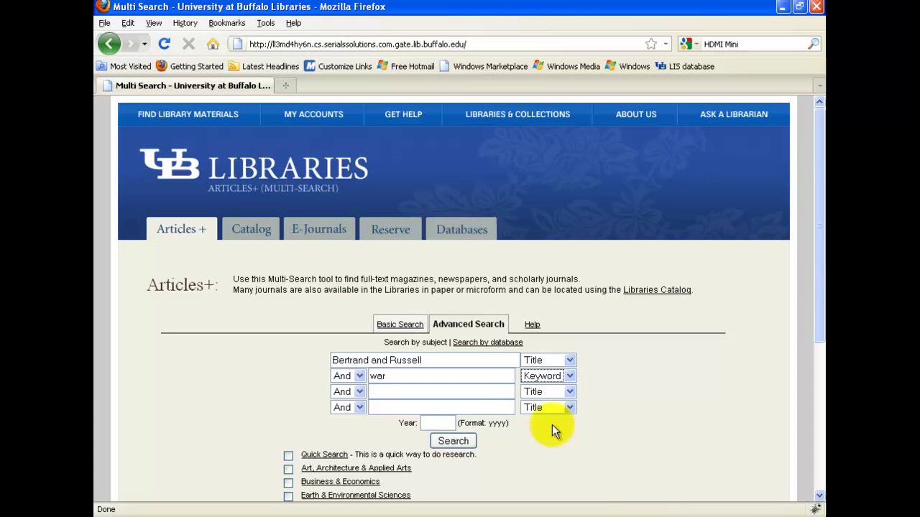
pyautogui.click(460, 442)
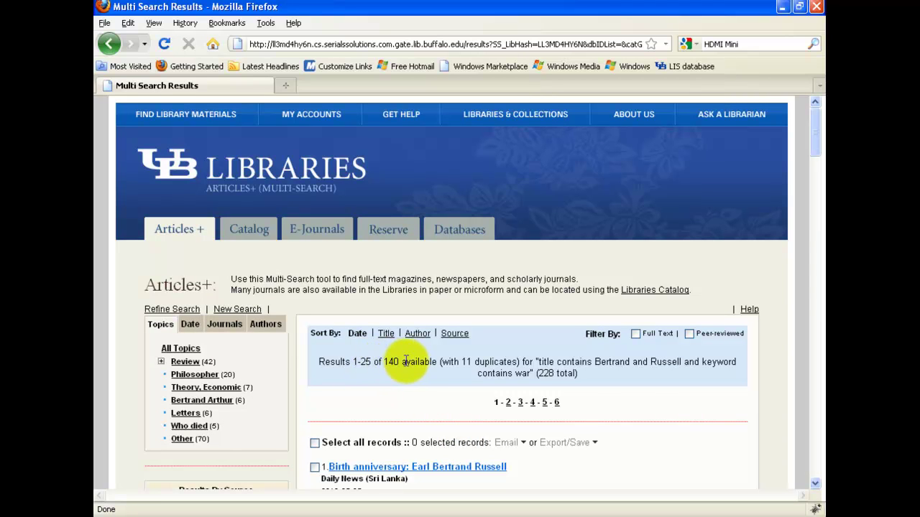
# Apply the peer-reviewed filter, then switch 'Bertrand and Russell' to Full Text and rerun the search
pyautogui.click(689, 333)
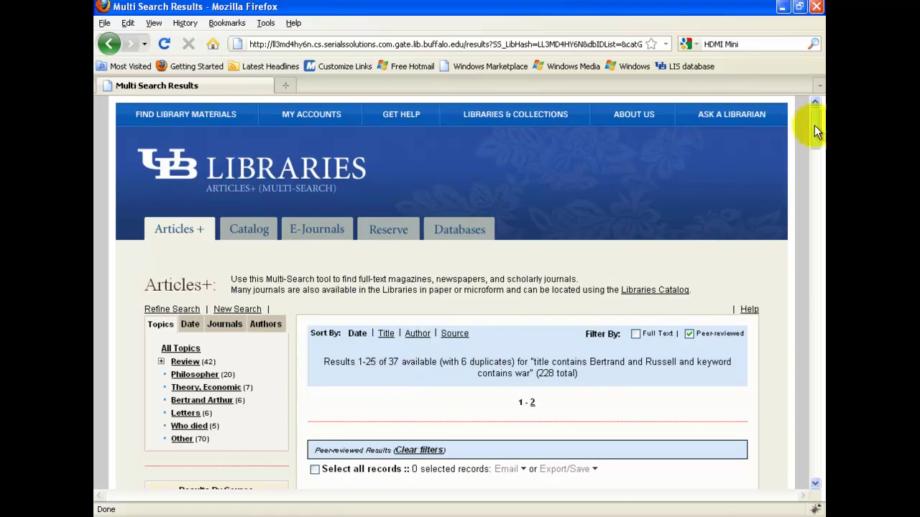
pyautogui.moveTo(814, 125)
pyautogui.mouseDown()
pyautogui.moveTo(814, 229)
pyautogui.moveTo(806, 121)
pyautogui.mouseUp()
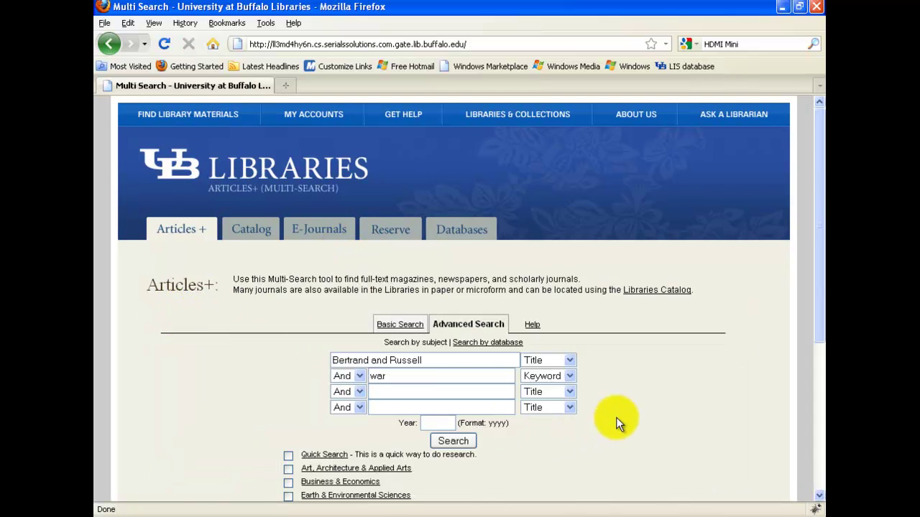
pyautogui.click(569, 360)
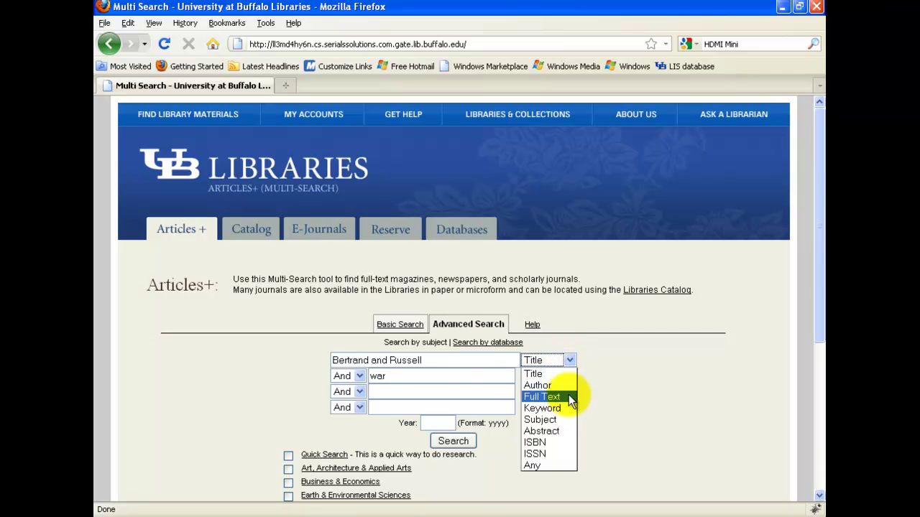
pyautogui.click(569, 398)
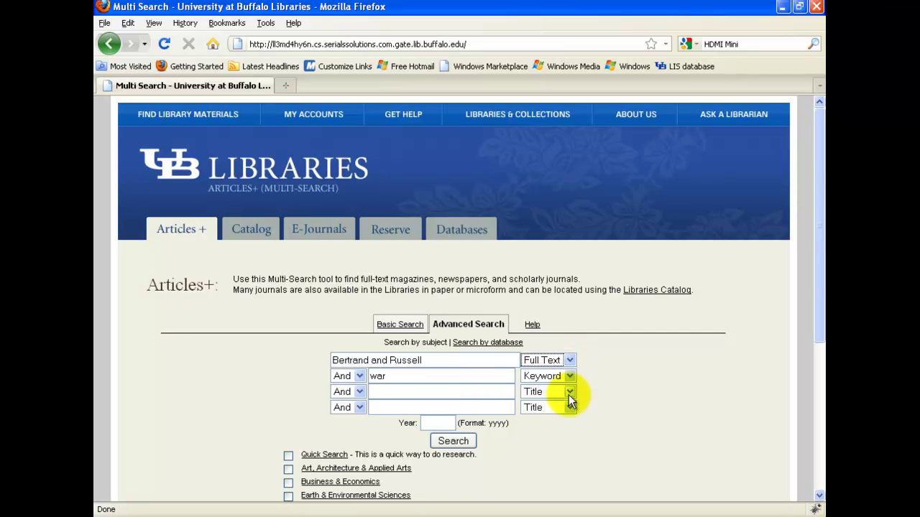
pyautogui.click(441, 442)
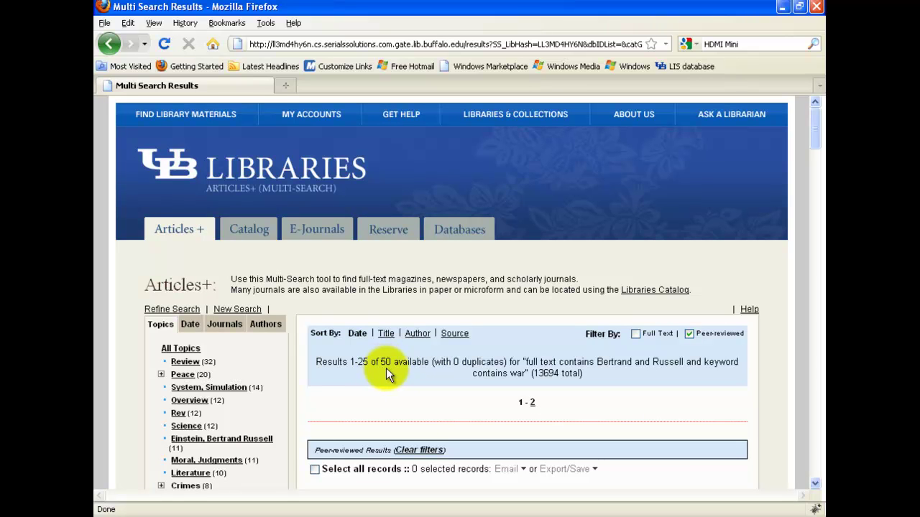
# Untick Languages & Literatures and Physical Sciences & Mathematics, then keep only peer-reviewed results (47)
pyautogui.click(173, 310)
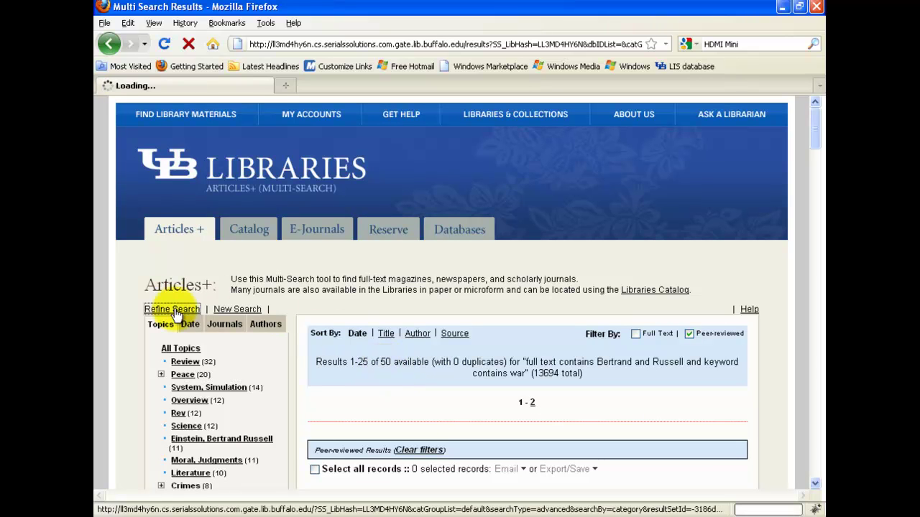
pyautogui.scroll(-4, 204, 321)
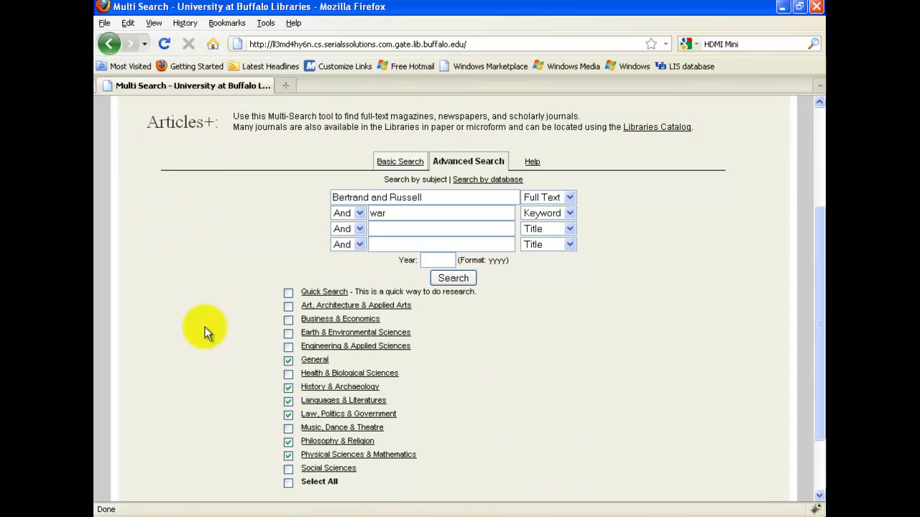
pyautogui.click(288, 403)
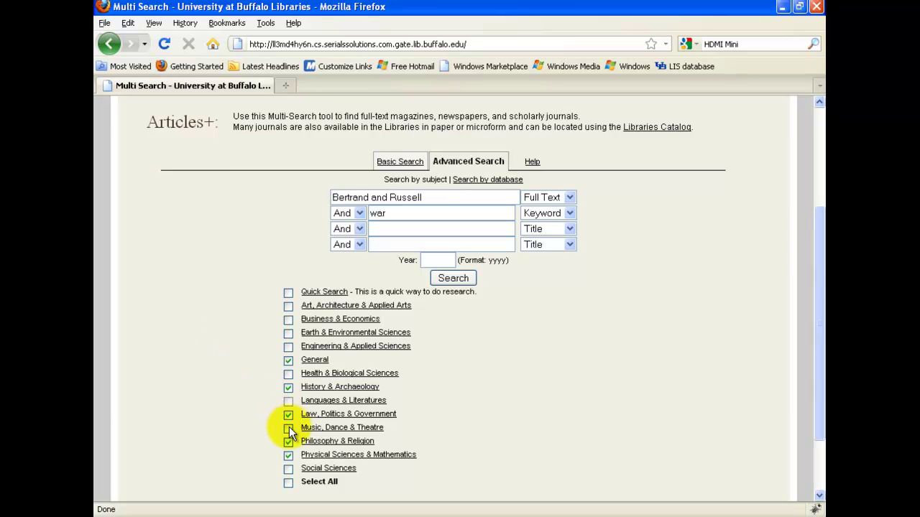
pyautogui.click(288, 454)
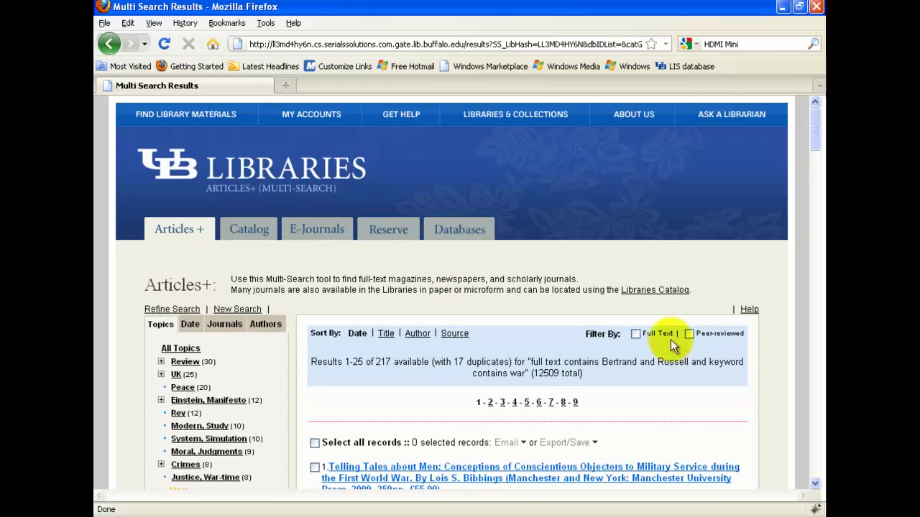
pyautogui.click(688, 334)
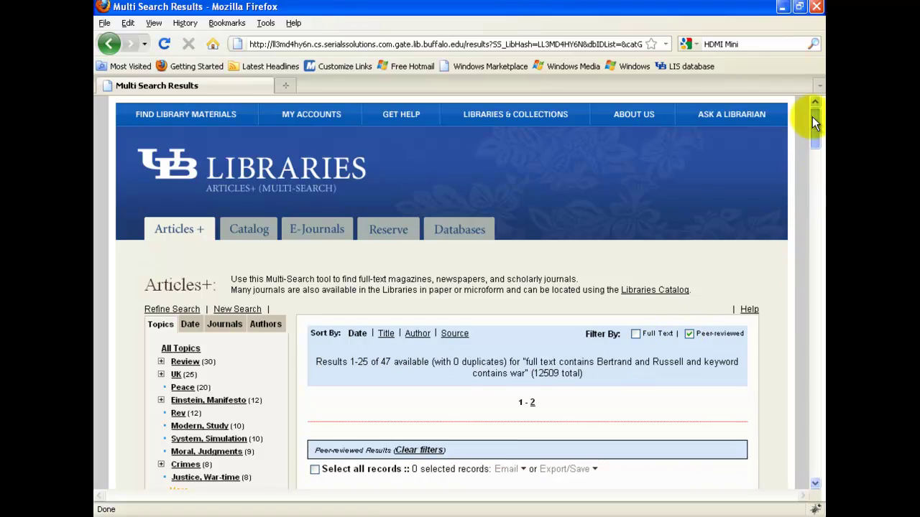
pyautogui.moveTo(812, 117)
pyautogui.mouseDown()
pyautogui.moveTo(812, 429)
pyautogui.moveTo(806, 112)
pyautogui.mouseUp()
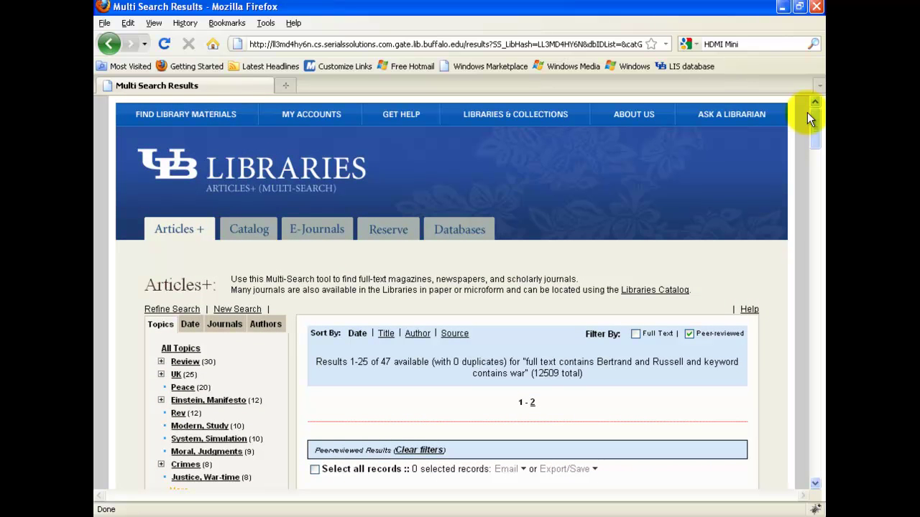